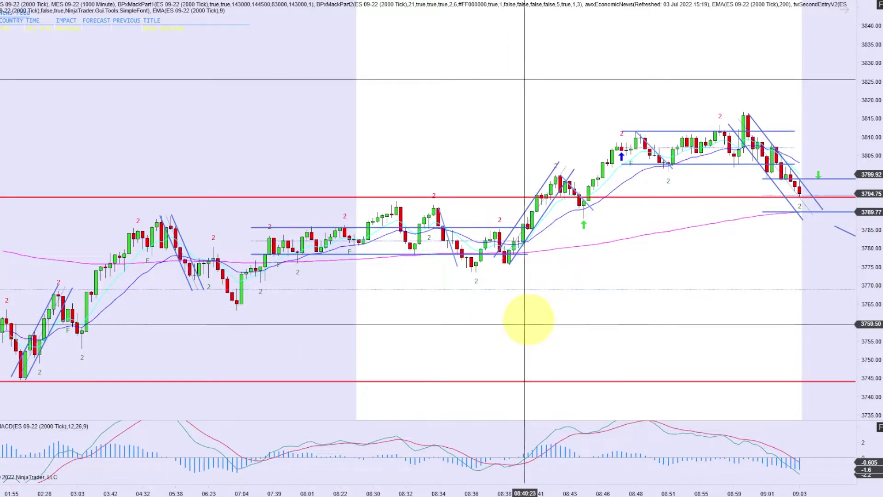
# Examine the ES 09-22 2000-tick chart up to about 08:58 with the MACD panel rescaled to show its full swings.
pyautogui.scroll(5, 546, 339)
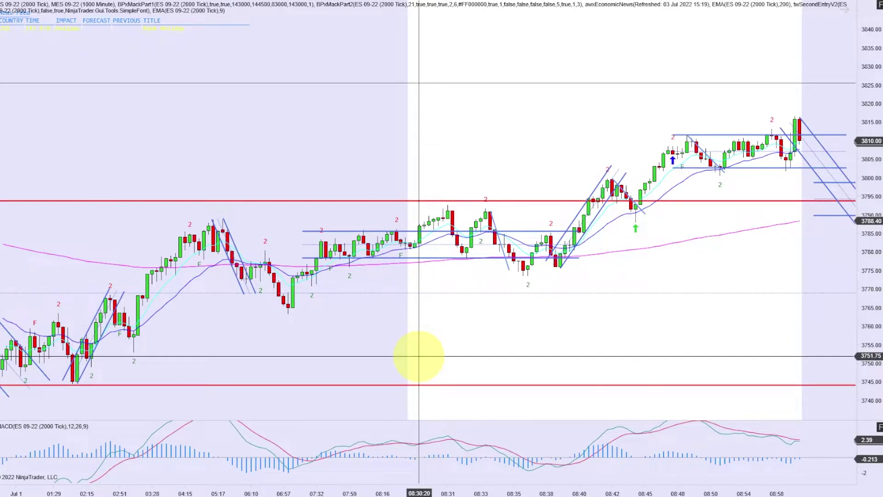
pyautogui.doubleClick(868, 440)
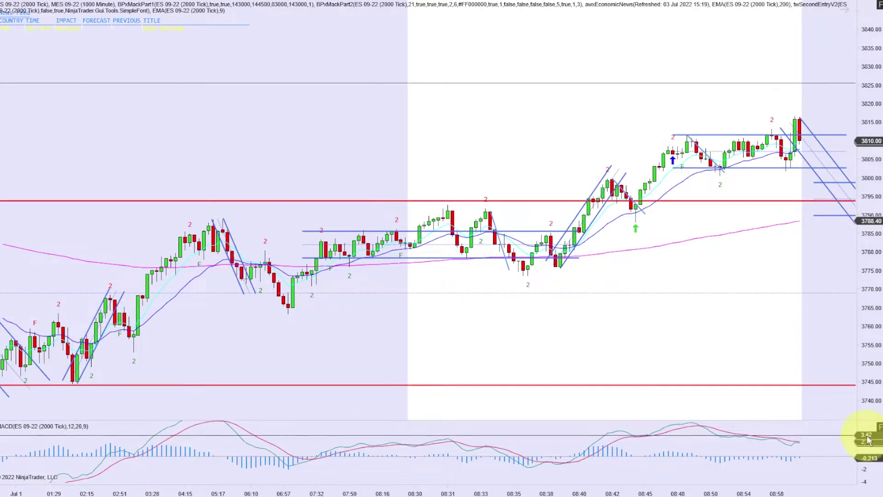
pyautogui.scroll(3, 306, 369)
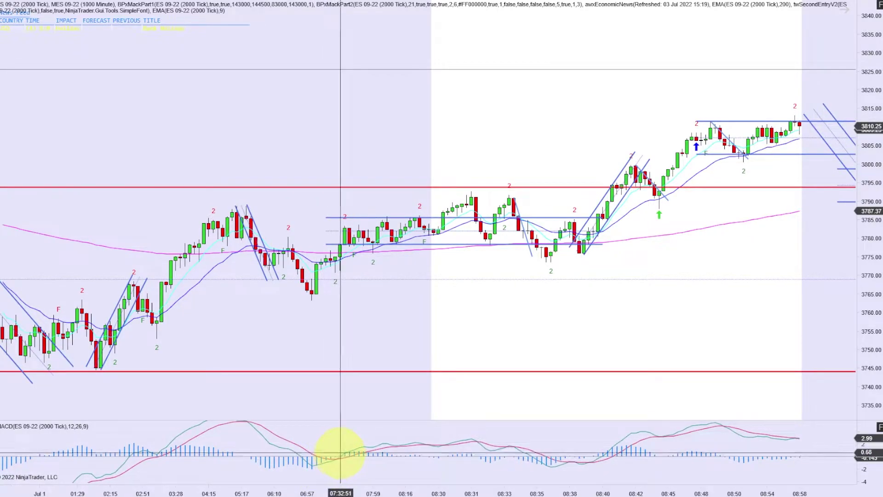
# Switch to the image viewer to study the annotated trend example in macd.png, and close the image.
pyautogui.hotkey('alt', 'Tab')
pyautogui.moveTo(432, 37); pyautogui.dragTo(379, 41)
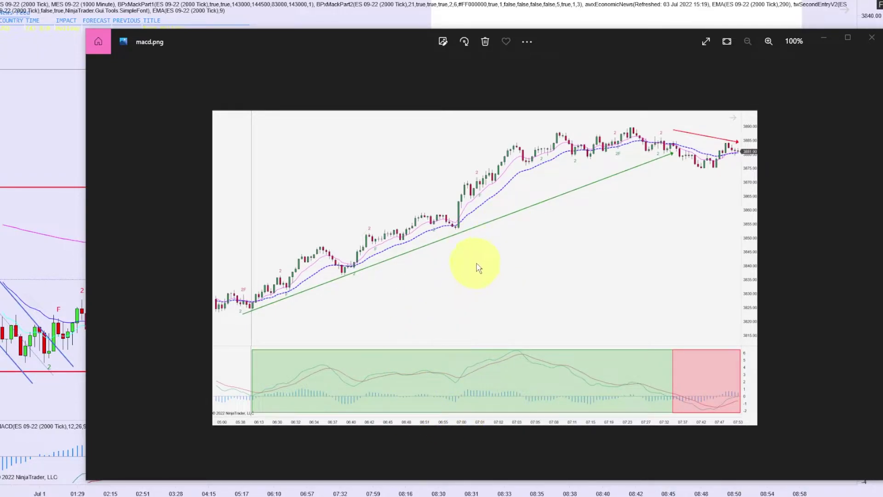
pyautogui.click(871, 37)
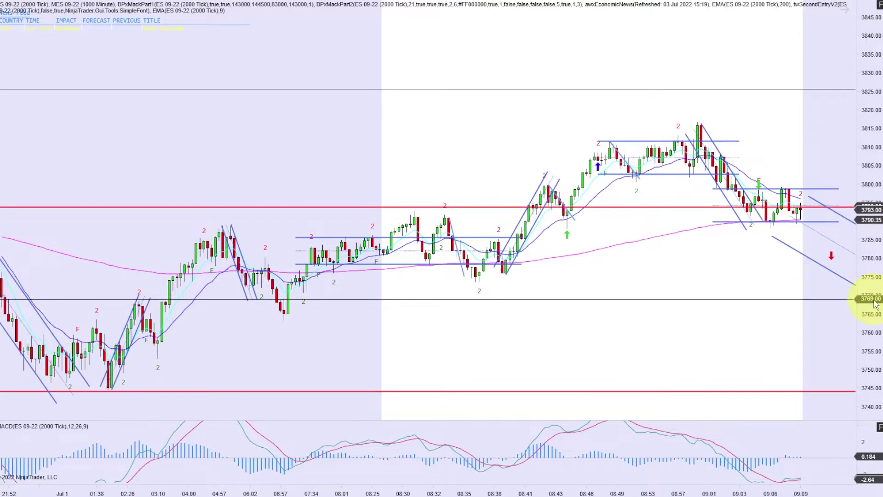
# Examine the signal arrows and trading range between 08:47 and 09:03 against the MACD, with the bars enlarged.
pyautogui.moveTo(674, 493); pyautogui.dragTo(565, 394)
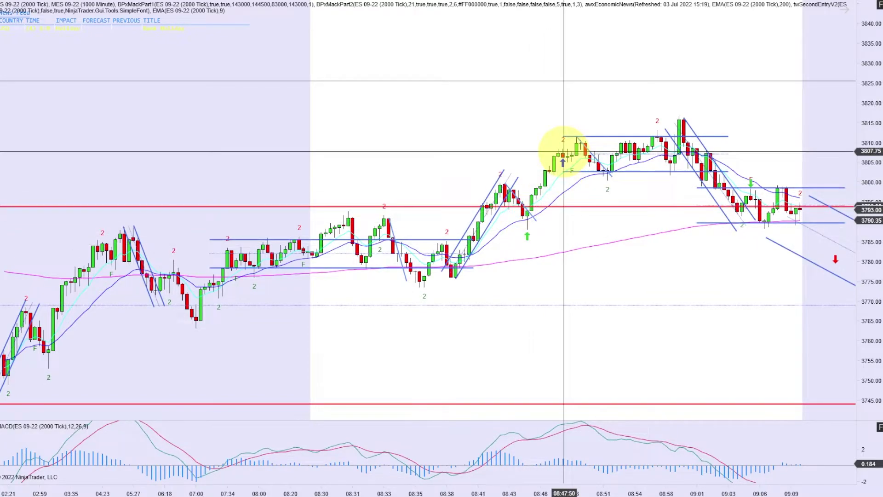
pyautogui.scroll(5, 468, 290)
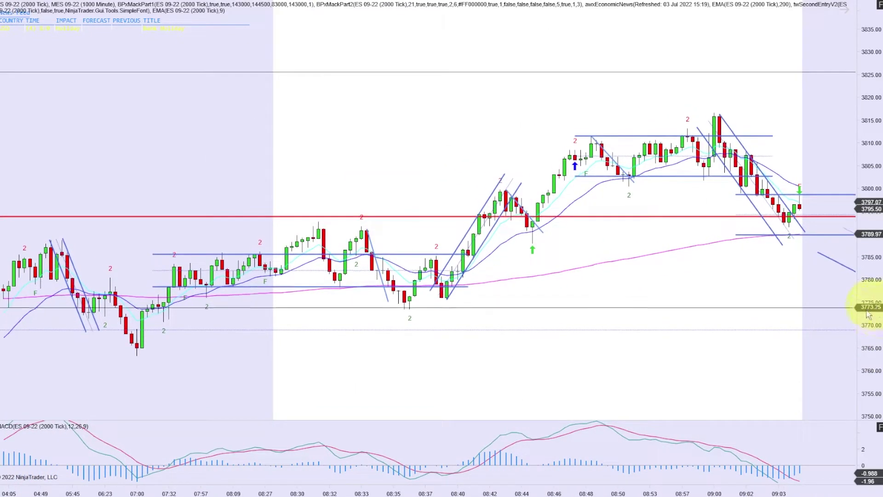
pyautogui.scroll(3, 607, 489)
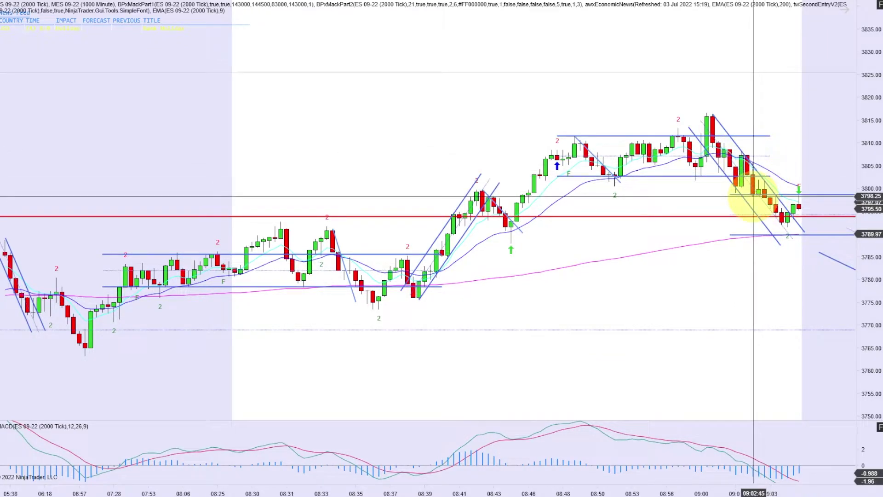
pyautogui.scroll(-3, 753, 197)
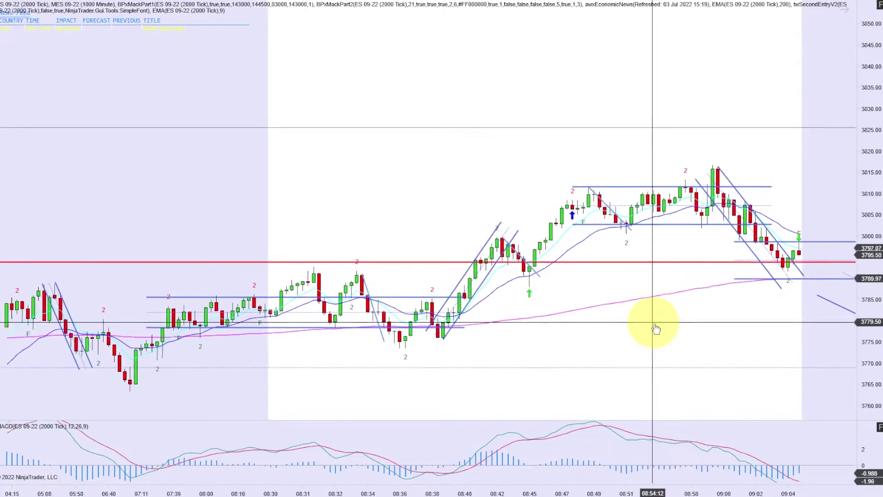
pyautogui.scroll(3, 634, 244)
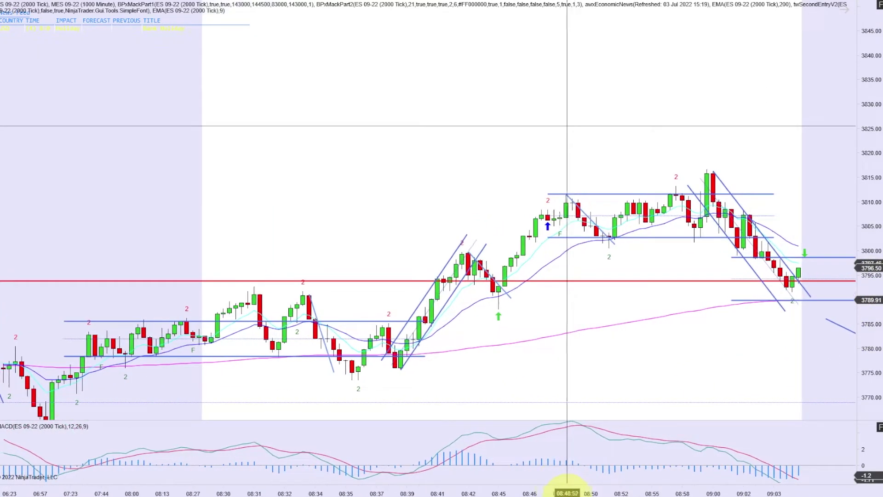
pyautogui.moveTo(552, 242); pyautogui.dragTo(596, 220)
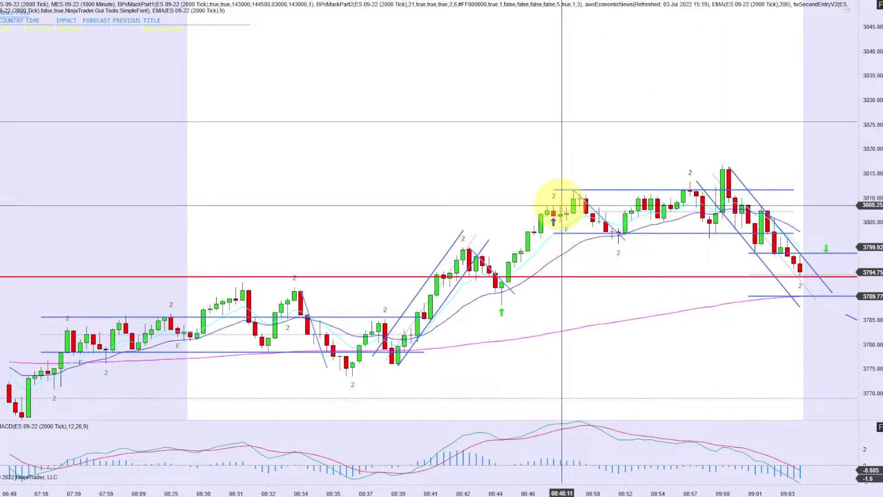
pyautogui.moveTo(878, 289); pyautogui.dragTo(878, 271)
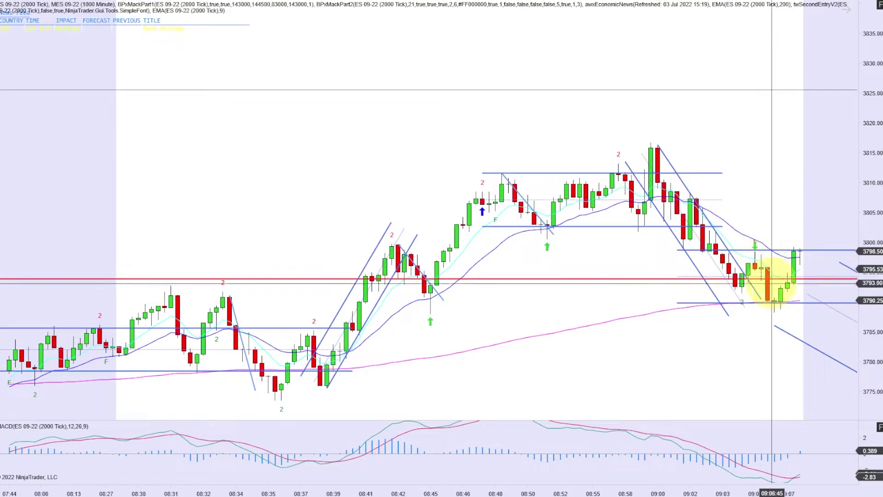
# Examine the short entries in the sell-off from 09:06 to 09:30 against the moving averages and the MACD.
pyautogui.click(666, 309)
pyautogui.click(743, 330)
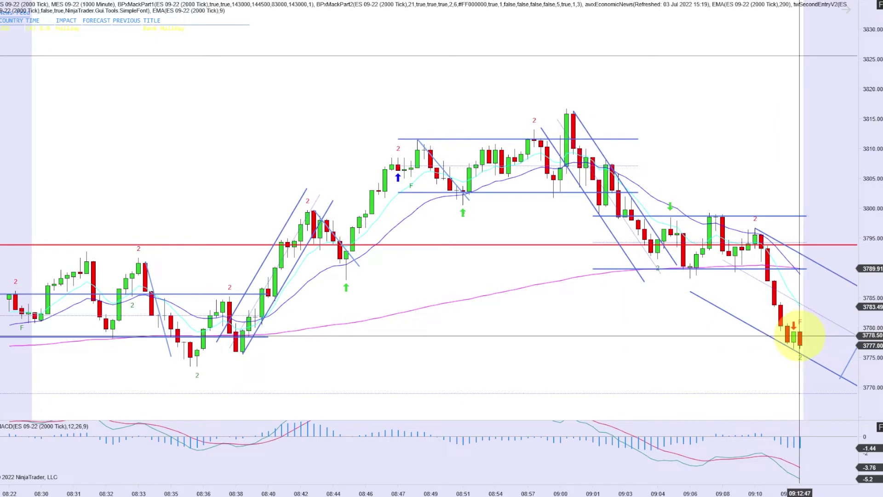
pyautogui.moveTo(867, 276); pyautogui.dragTo(867, 246)
pyautogui.moveTo(822, 374); pyautogui.dragTo(794, 316)
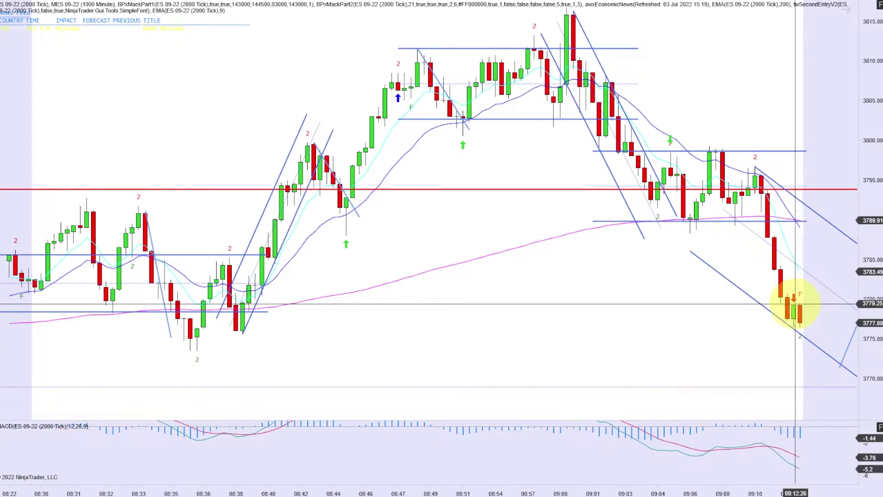
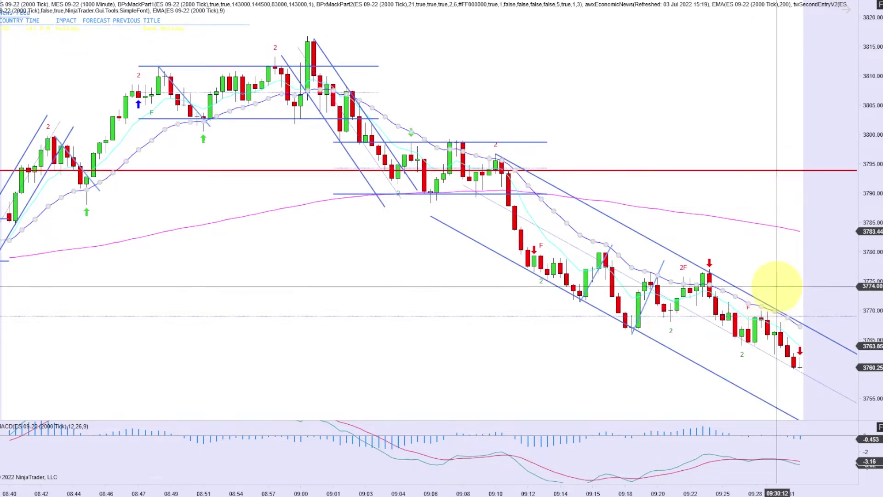
pyautogui.click(768, 303)
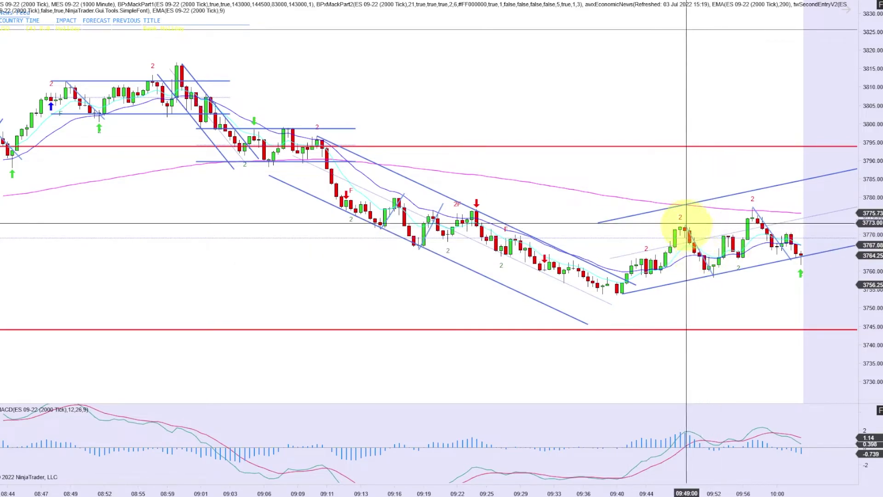
# Draw a rising trend line from the 09:41 low beneath the pullback lows to about 3770 at 10:09.
pyautogui.scroll(2, 865, 256)
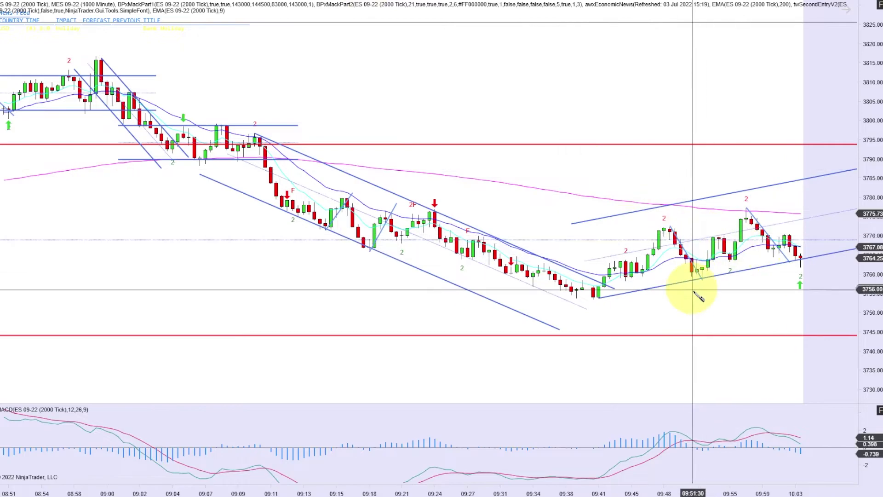
pyautogui.moveTo(730, 277); pyautogui.dragTo(859, 233)
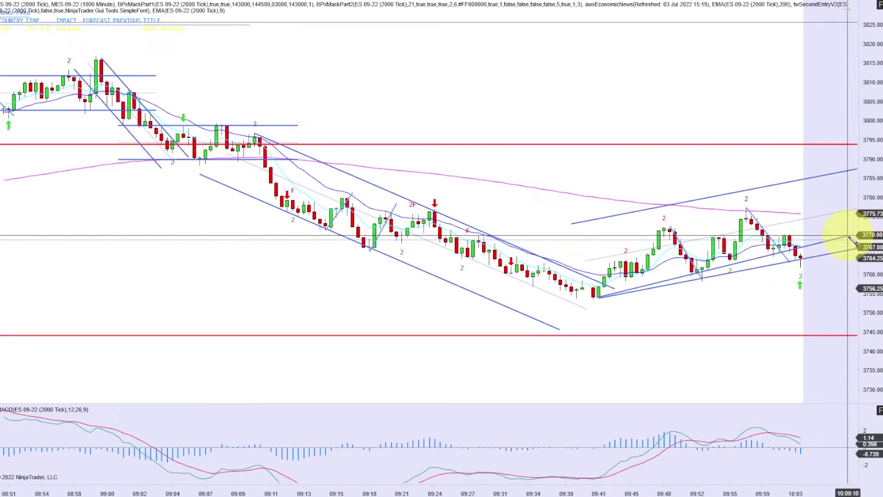
pyautogui.doubleClick(848, 231)
pyautogui.click(635, 311)
pyautogui.click(541, 314)
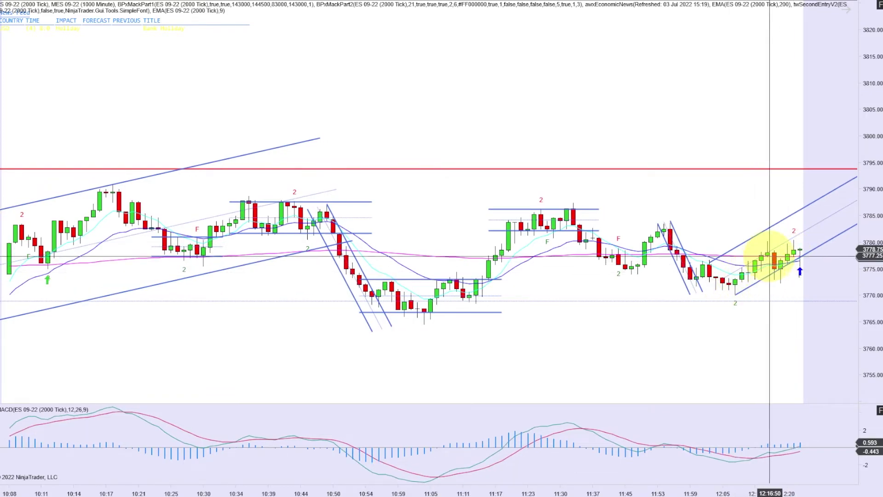
# Compare the midday entries with the morning session's swings and MACD, fitting the price and MACD scales to show whole trends.
pyautogui.moveTo(867, 289); pyautogui.dragTo(869, 336)
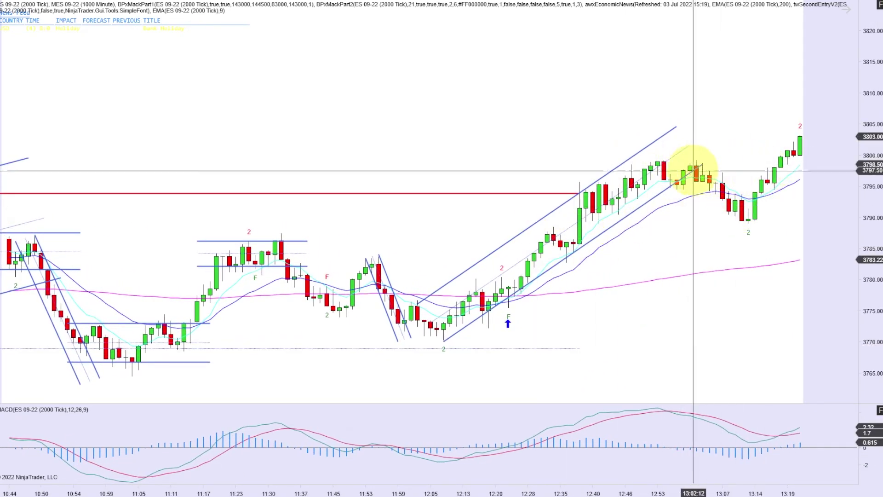
pyautogui.moveTo(764, 492); pyautogui.dragTo(711, 490)
pyautogui.scroll(10, 651, 256)
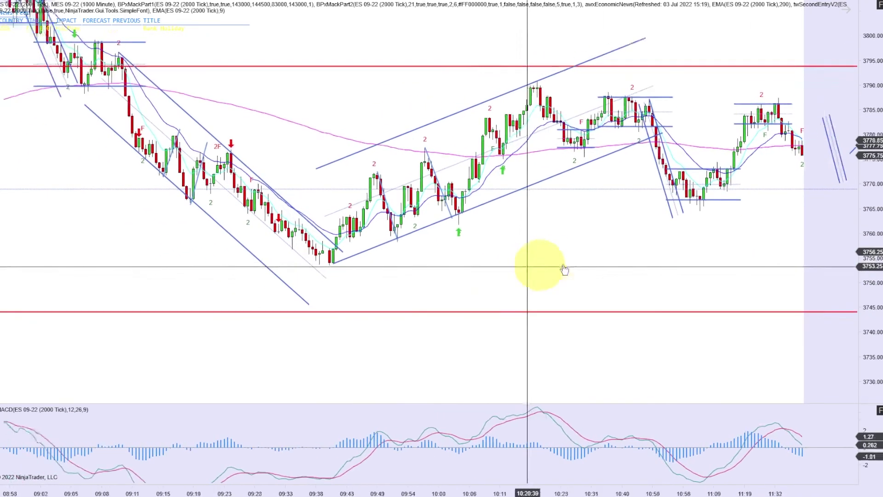
pyautogui.scroll(10, 359, 251)
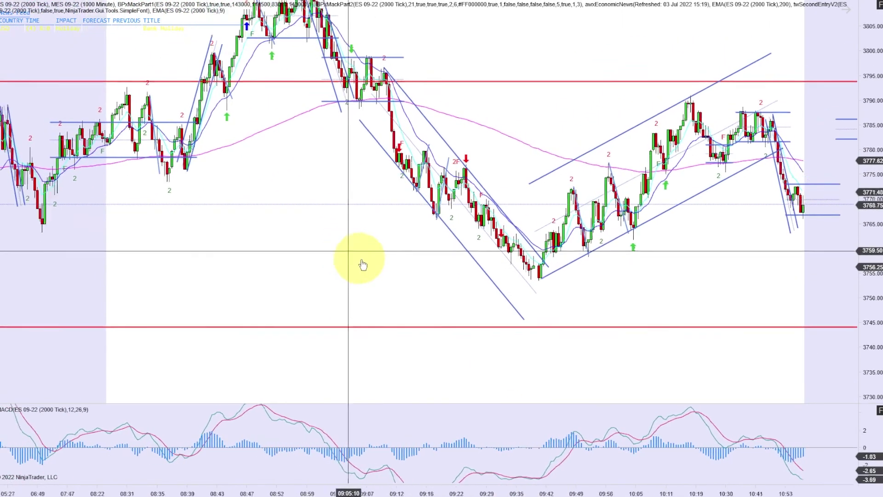
pyautogui.moveTo(871, 283); pyautogui.dragTo(871, 309)
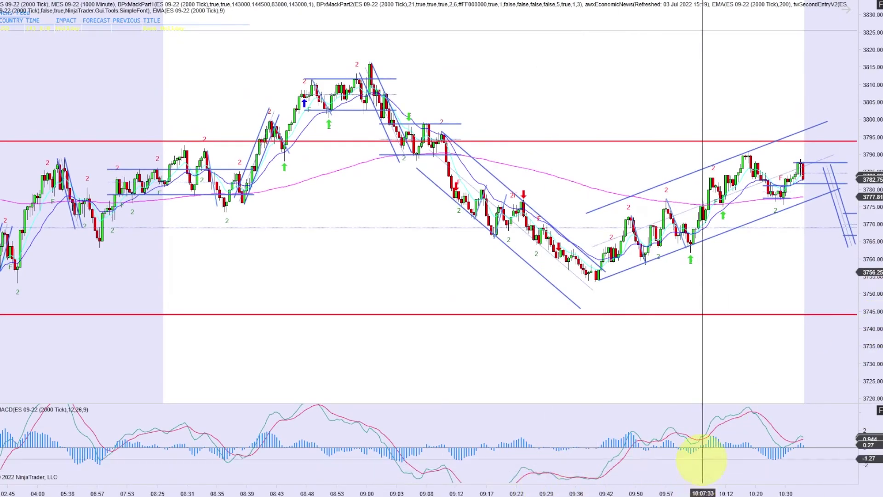
pyautogui.moveTo(864, 422); pyautogui.dragTo(865, 432)
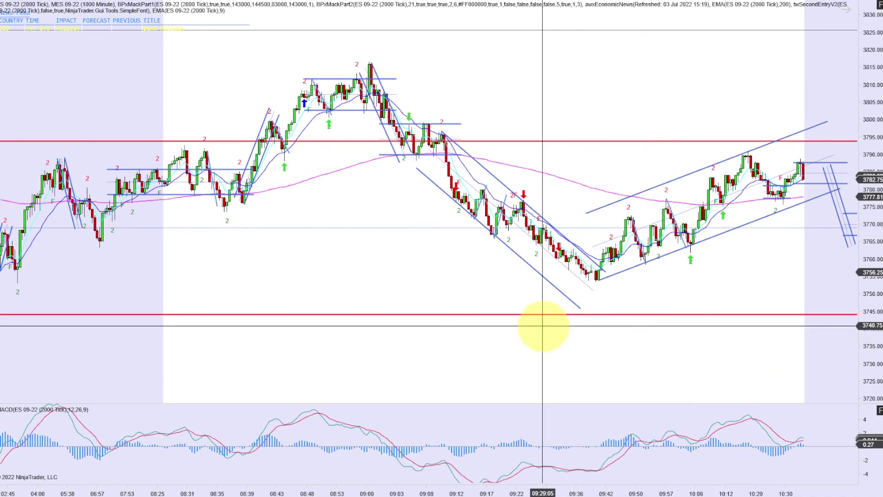
pyautogui.moveTo(404, 268); pyautogui.dragTo(394, 289)
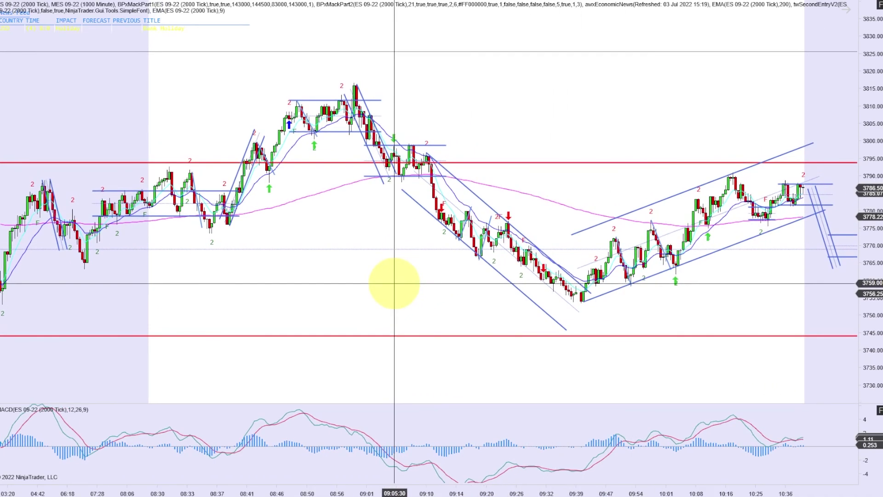